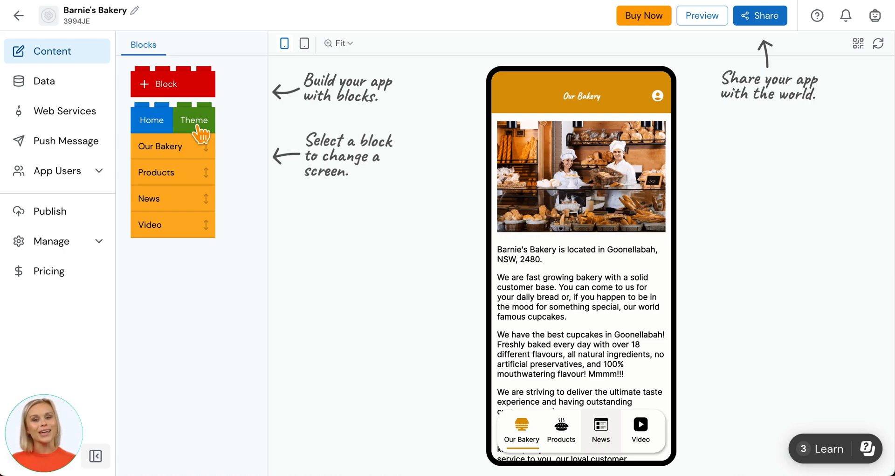
Set the theme's navigation bar background color to Primary Surface in the advanced theme settings and save the theme.
left_click(197, 126)
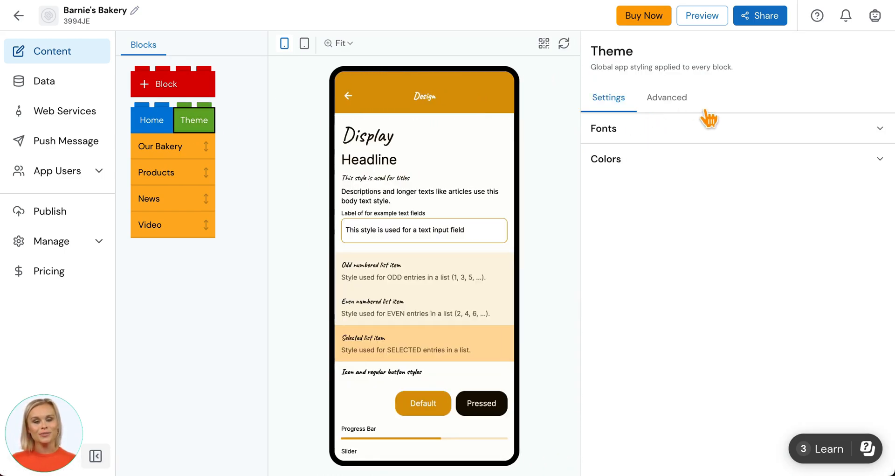
left_click(682, 99)
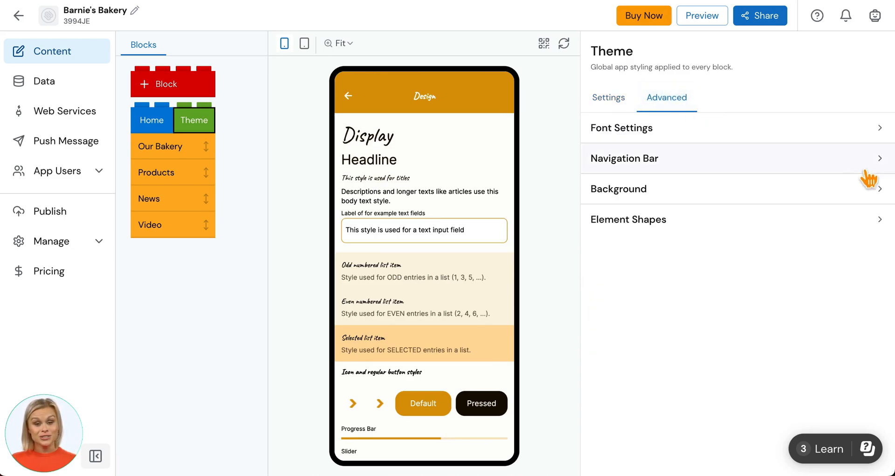
left_click(891, 161)
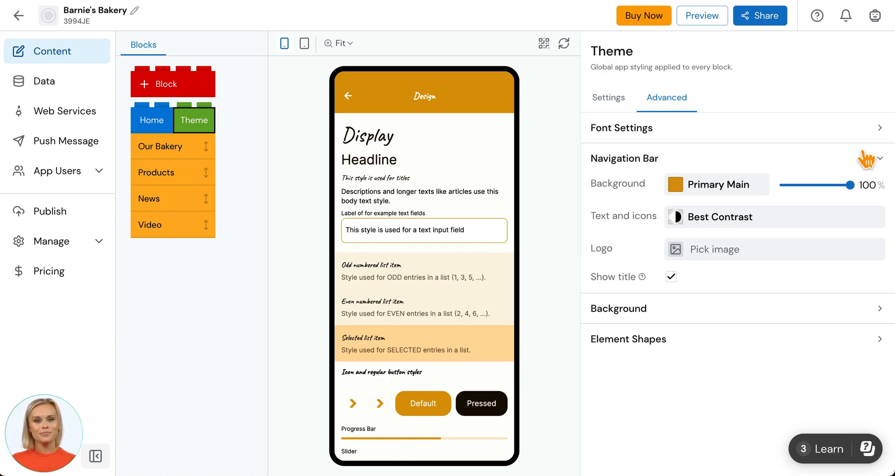
left_click(679, 187)
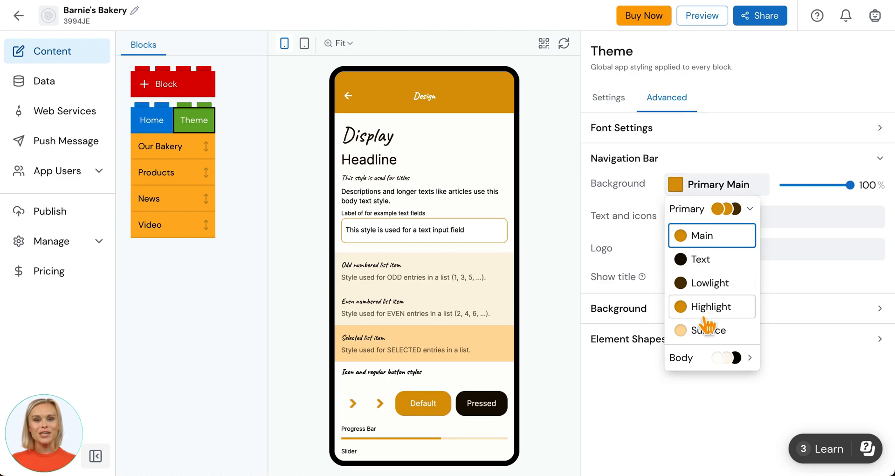
left_click(688, 330)
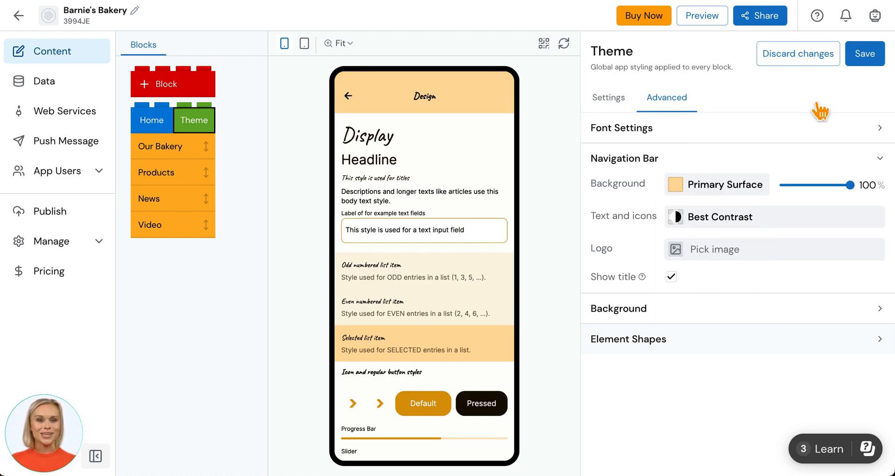
left_click(867, 60)
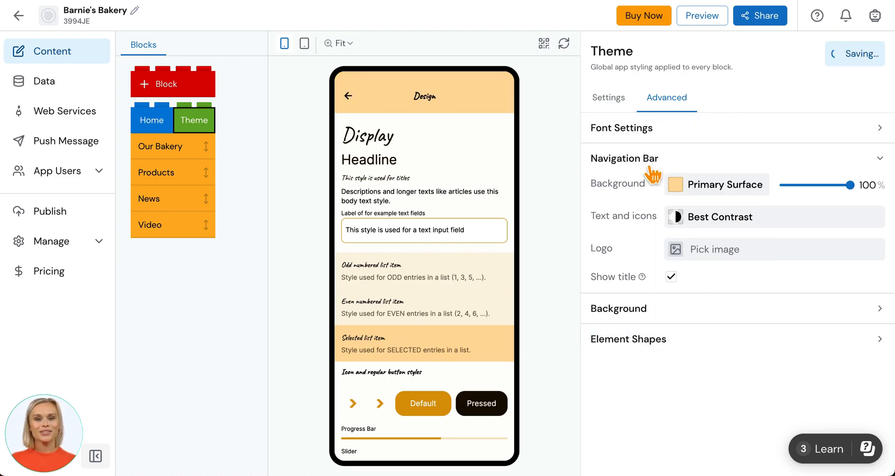
Check the color options for the navigation bar's text and icons, and turn off its title display.
left_click(709, 223)
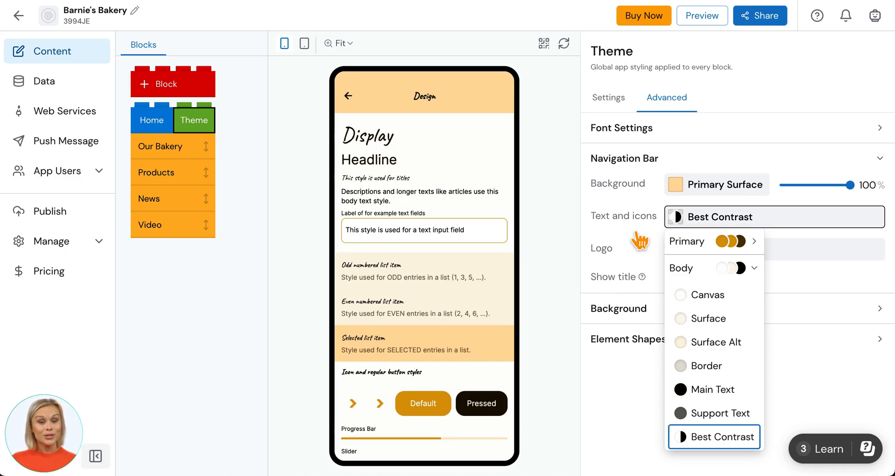
left_click(614, 234)
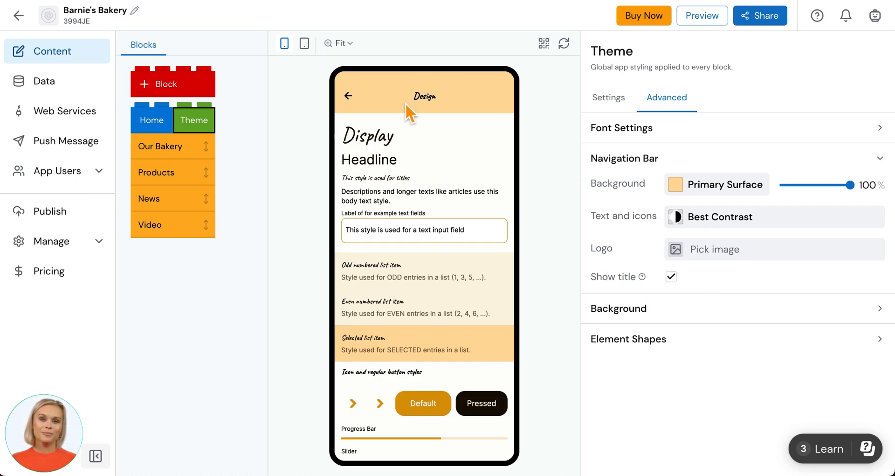
left_click(672, 277)
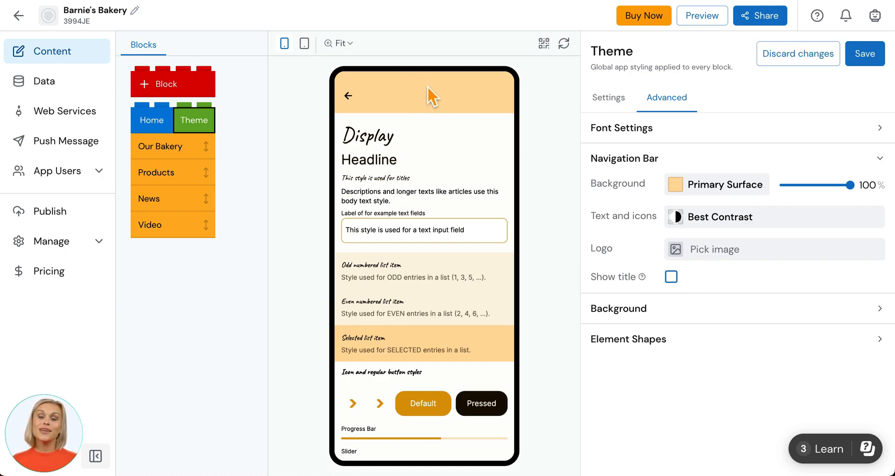
Upload Bakery Logo.png from the device as the navigation bar logo and collapse the navigation bar settings.
left_click(713, 251)
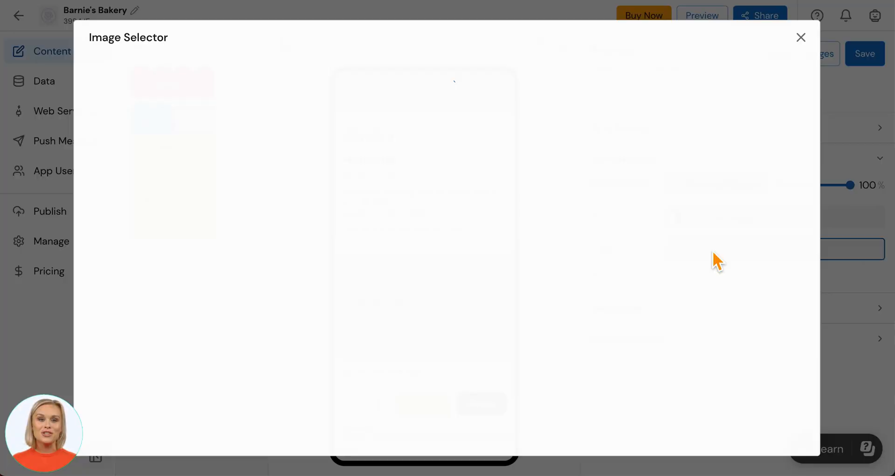
left_click(230, 70)
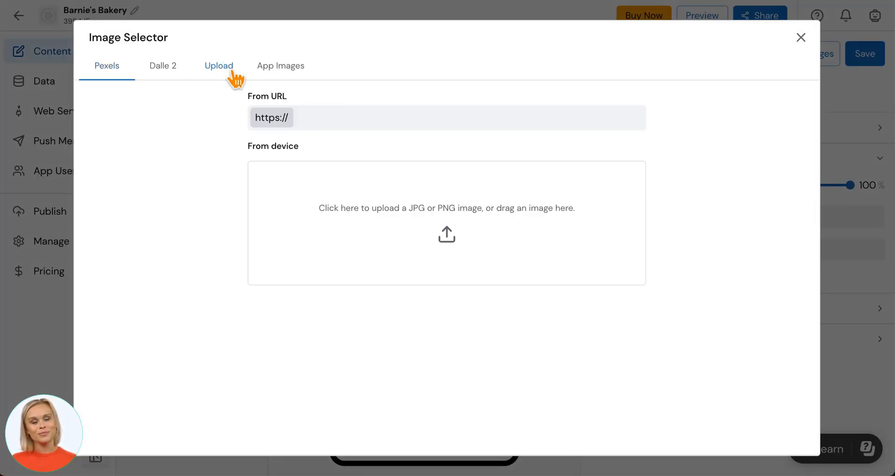
left_click(459, 242)
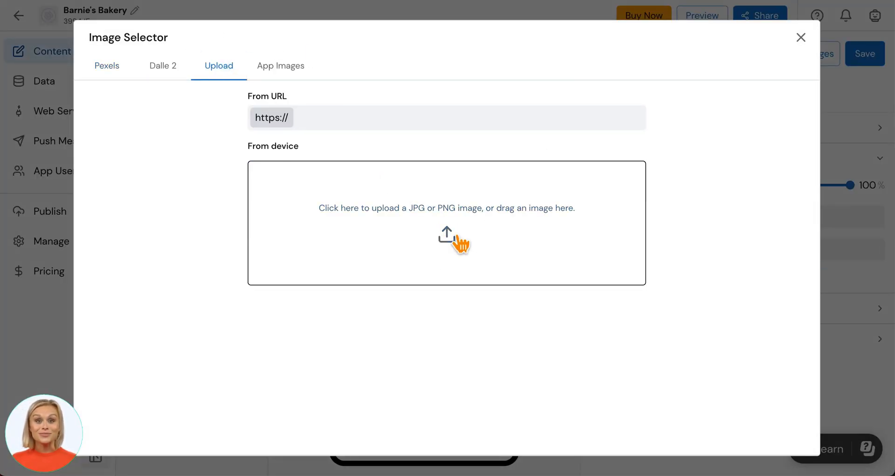
left_click(208, 29)
left_click(793, 448)
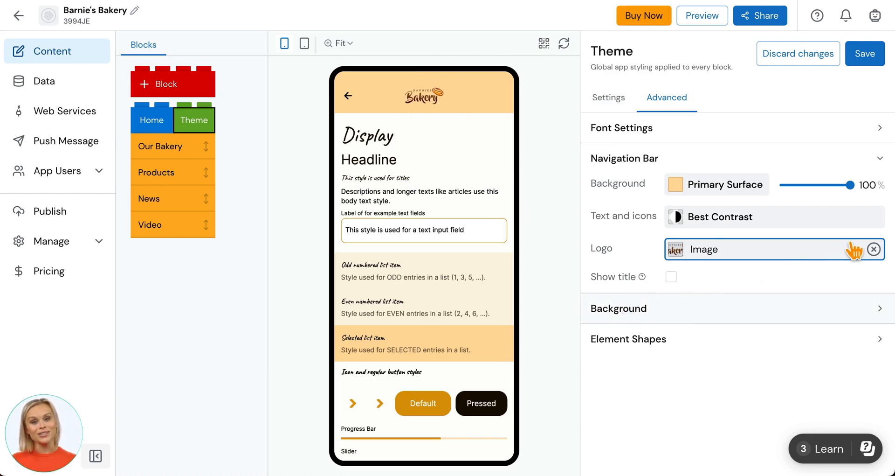
left_click(880, 159)
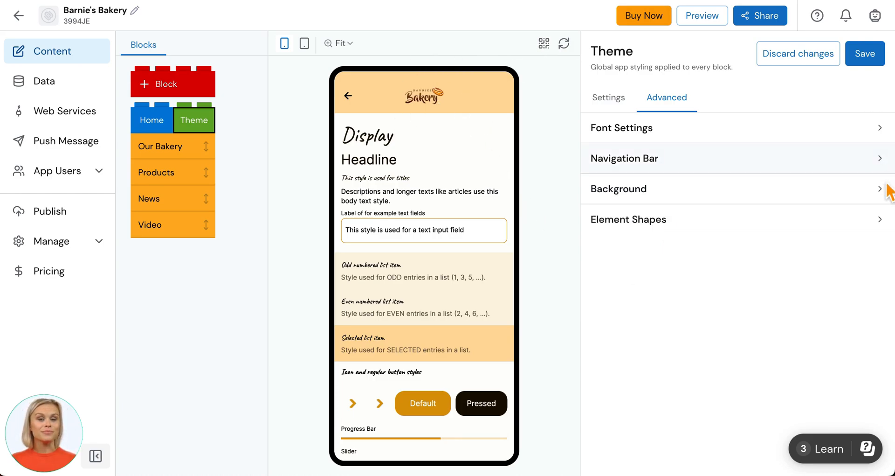
Give the theme a solid color background using the Border body color at 45% opacity.
left_click(889, 192)
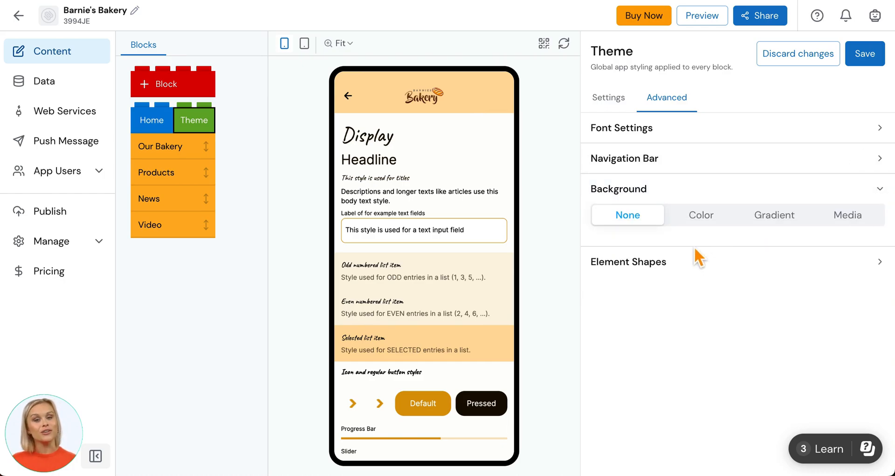
left_click(704, 220)
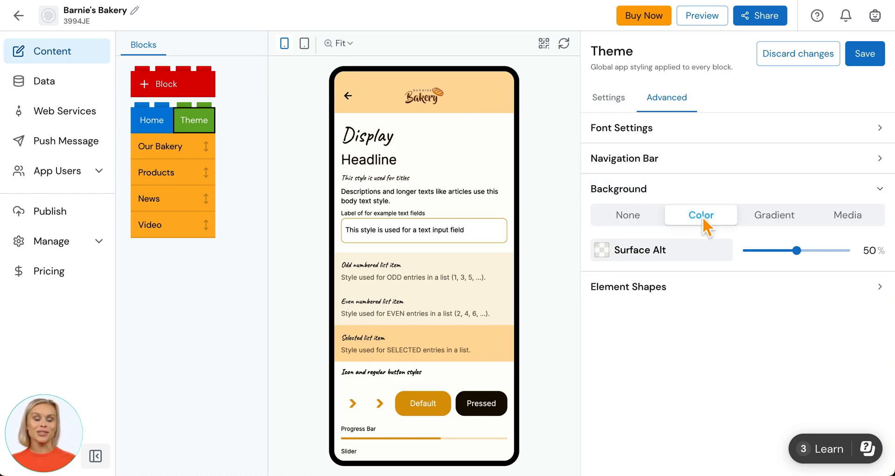
left_click(604, 252)
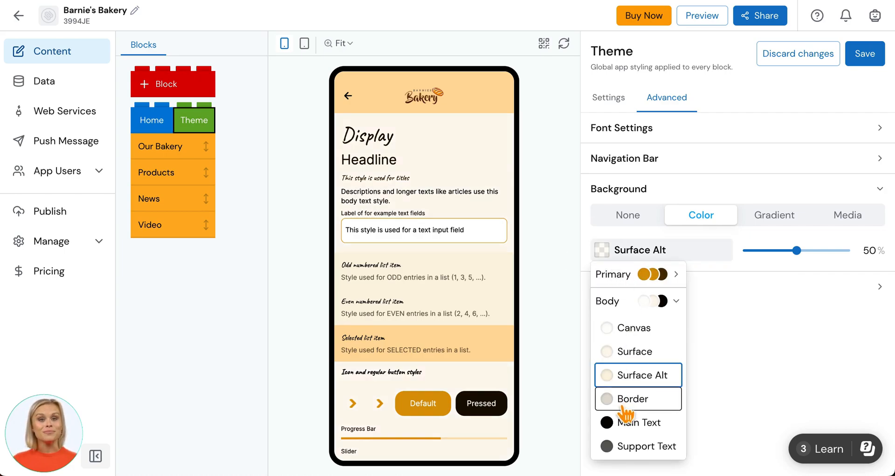
left_click(608, 399)
mouse_move(797, 252)
left_mouse_down()
mouse_move(833, 253)
mouse_move(792, 251)
left_mouse_up()
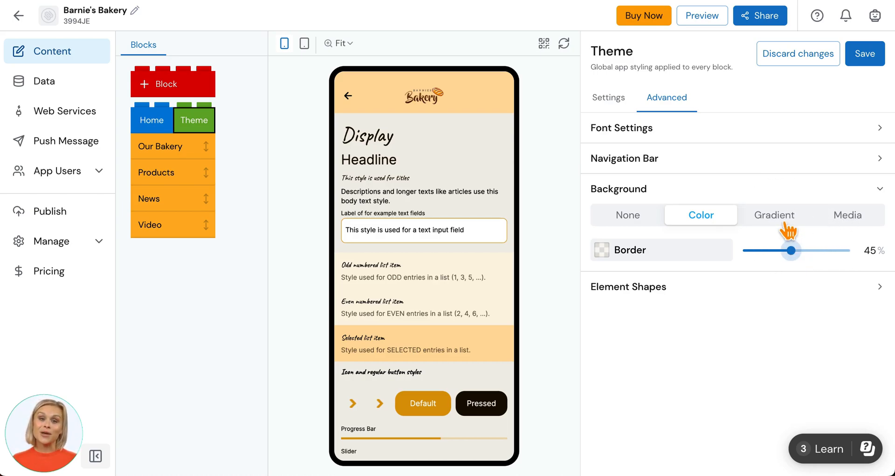
Change the theme background to a gradient and set the start color's opacity to 80%.
left_click(780, 220)
scroll(748, 270, "down", 3)
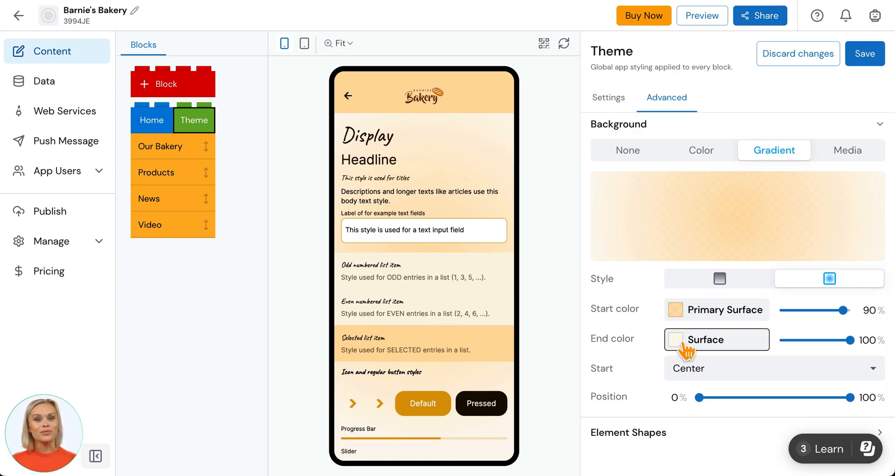
mouse_move(843, 310)
left_mouse_down()
mouse_move(817, 317)
mouse_move(845, 315)
left_mouse_up()
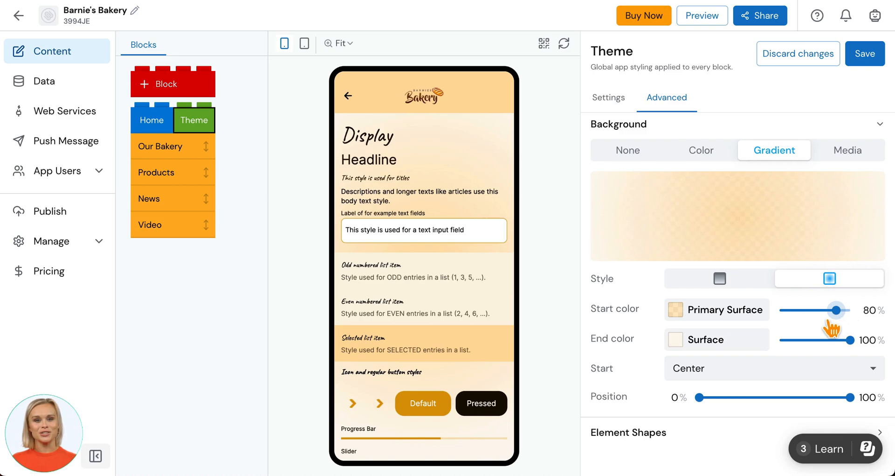
Set the radial gradient to start from the top right, and change the gradient style to linear.
scroll(779, 340, "down", 1)
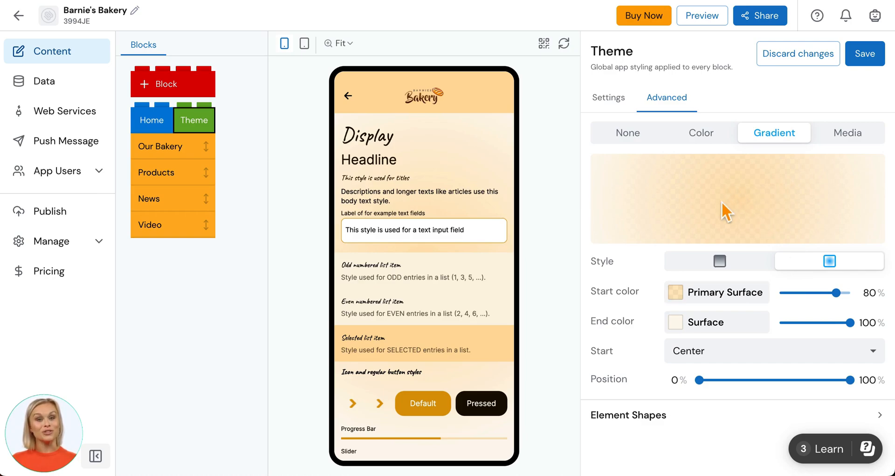
left_click(730, 359)
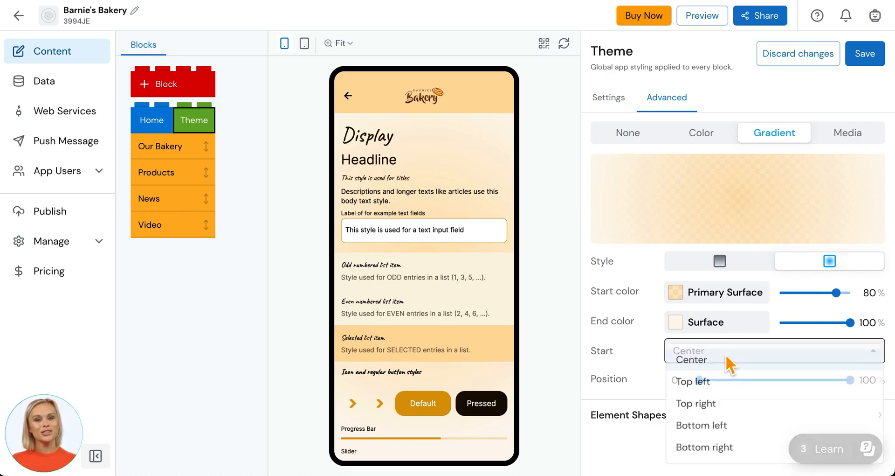
left_click(727, 407)
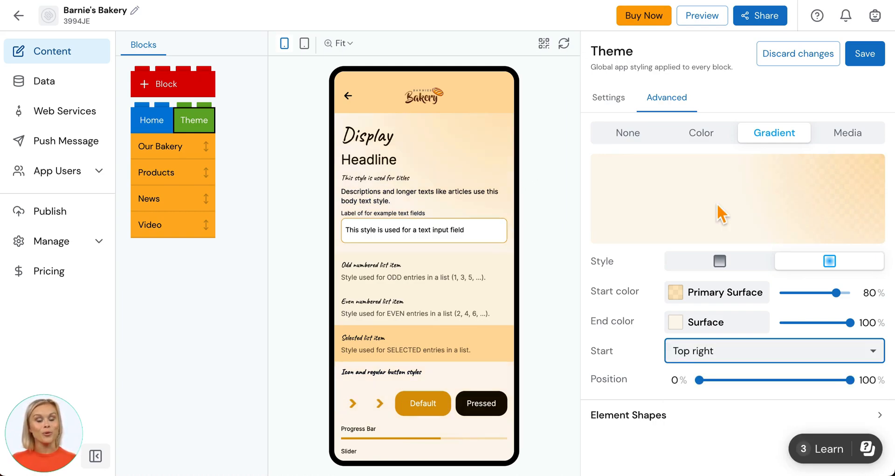
left_click(729, 266)
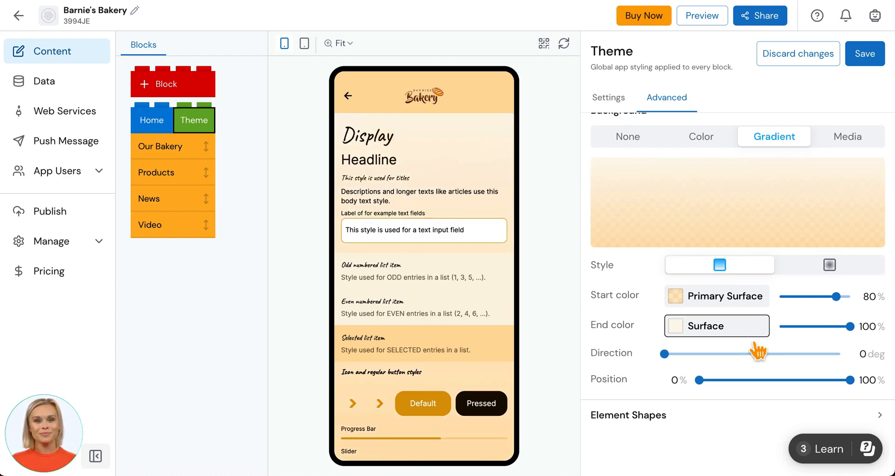
Change the theme background to media and upload bread.jpg from the device as its image.
left_click(848, 136)
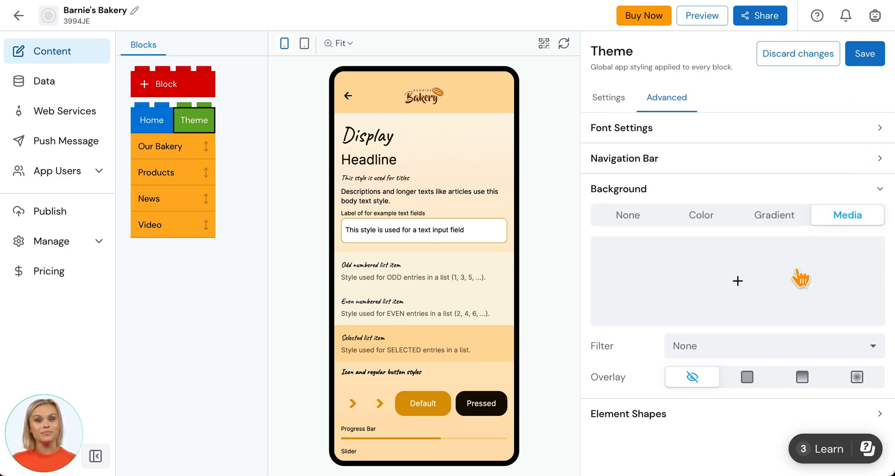
left_click(751, 291)
left_click(218, 65)
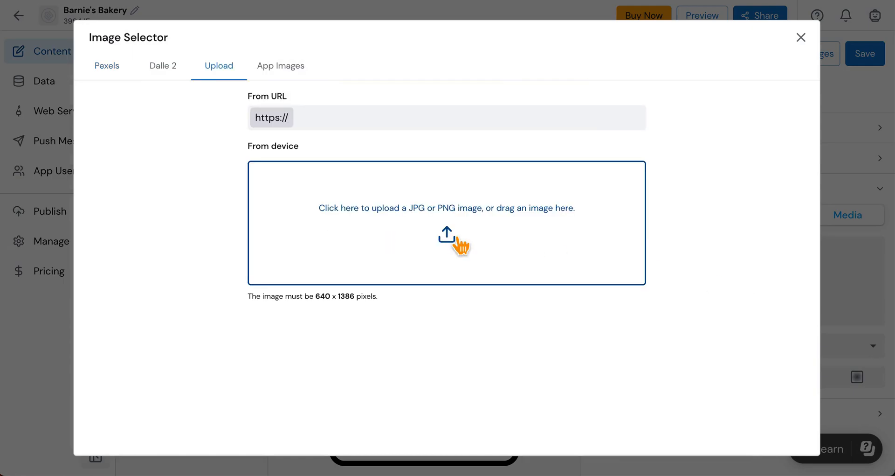
left_click(459, 243)
left_click(186, 41)
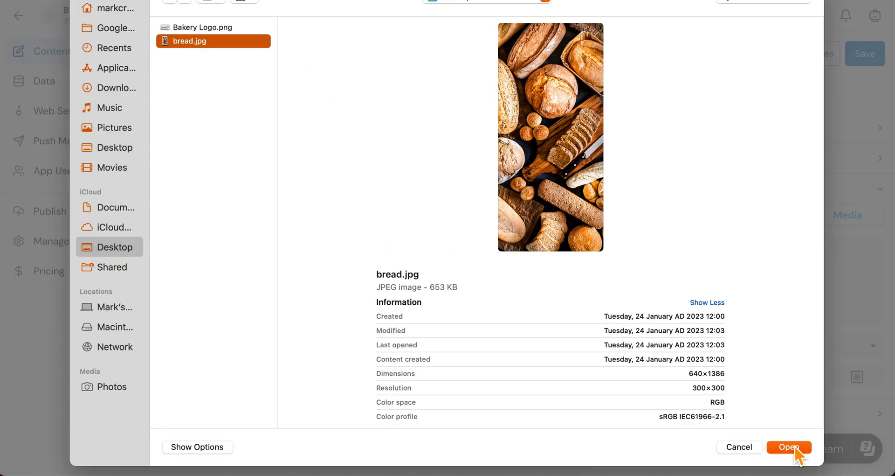
left_click(788, 447)
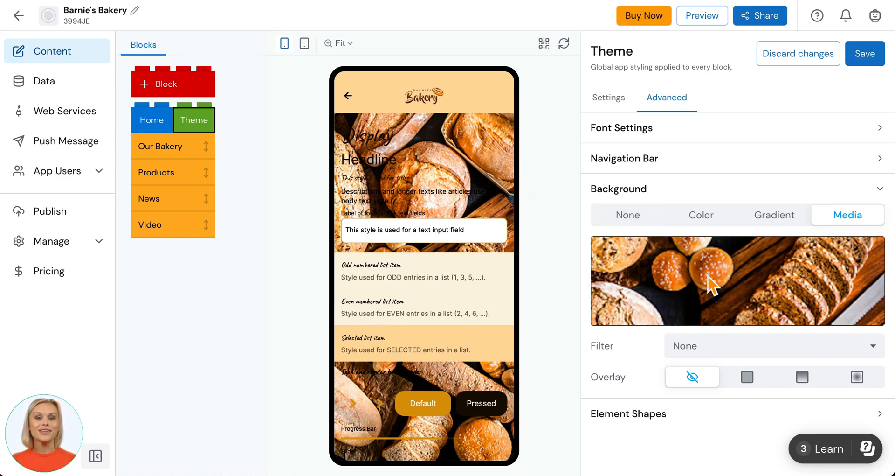
Try the Grayscale filter on the background image, and set the filter to Sepia.
left_click(732, 356)
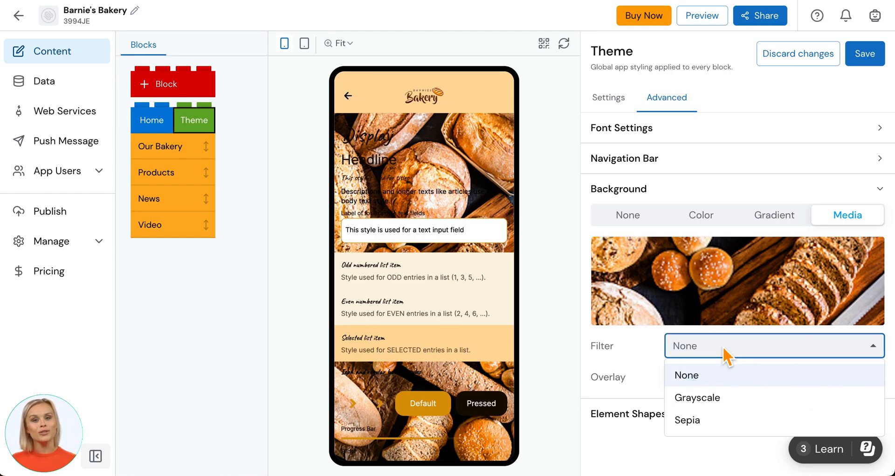
left_click(722, 411)
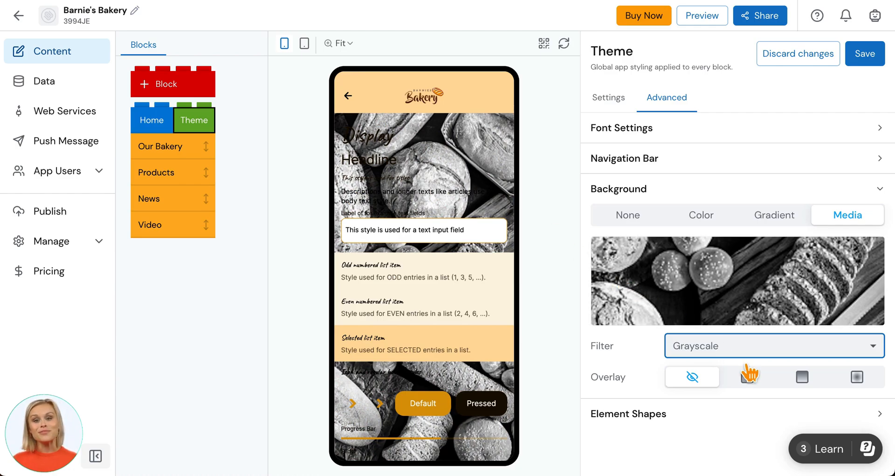
left_click(745, 355)
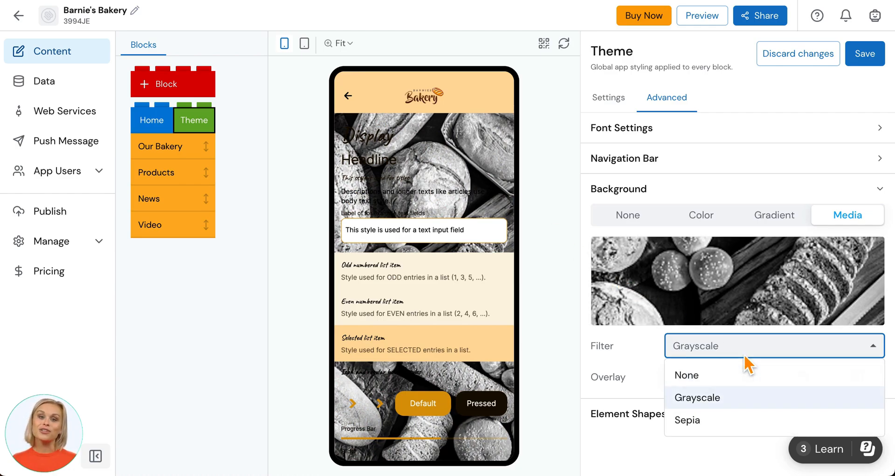
left_click(703, 422)
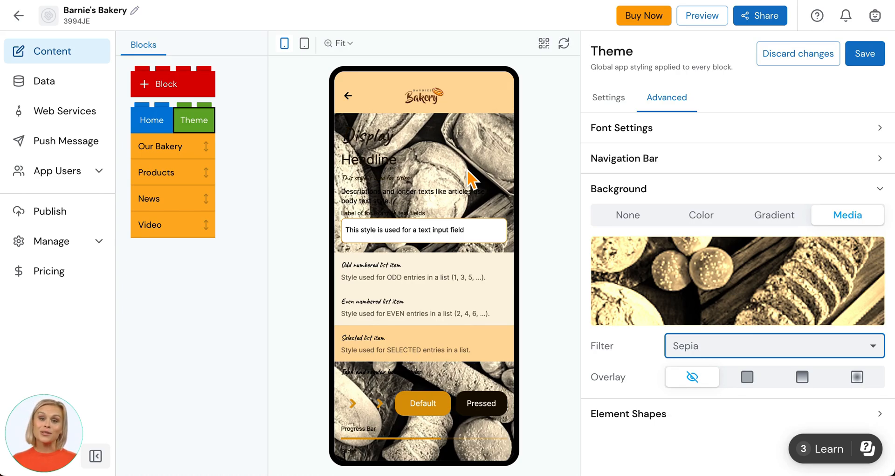
Add a solid color overlay to the background image using the Surface color at 80% opacity.
left_click(758, 385)
scroll(751, 379, "down", 2)
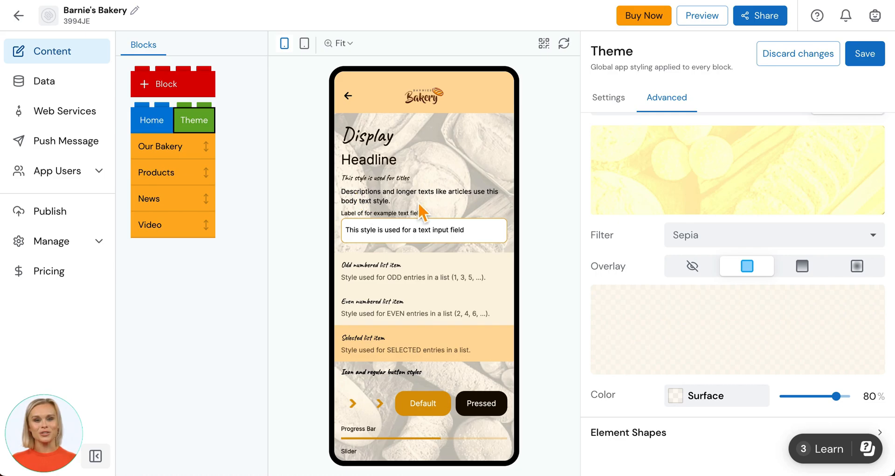
left_click_drag(838, 404, 820, 407)
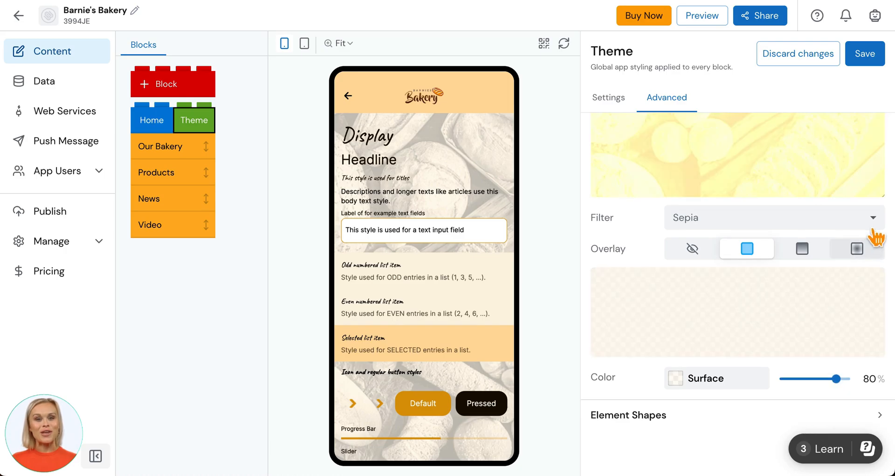
scroll(876, 237, "up", 2)
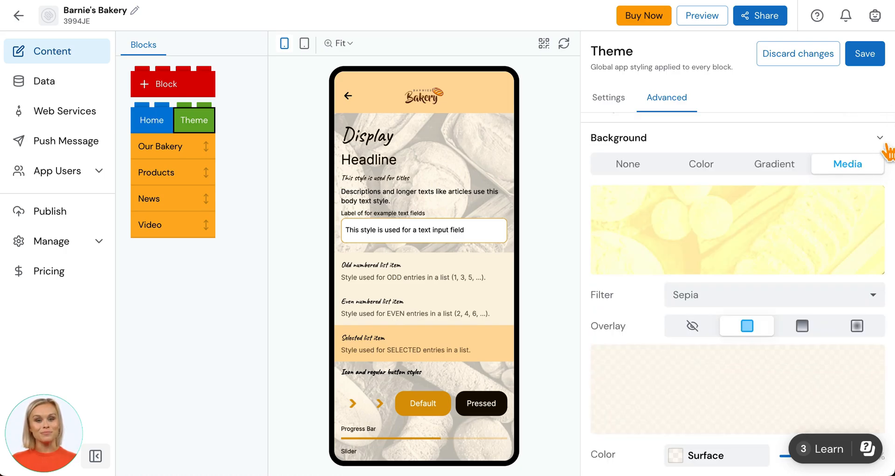
Unlink the corner radii in the button element shapes and set the top-right and bottom-right corners to 0.
left_click(881, 136)
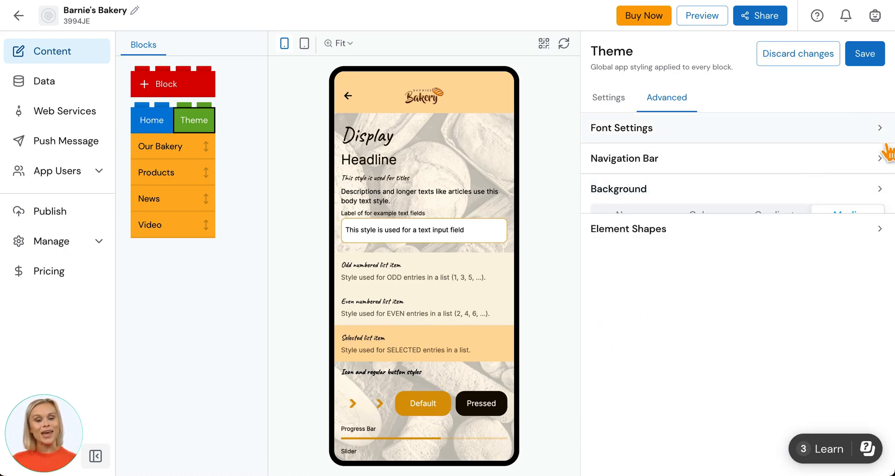
left_click(885, 224)
left_click(714, 252)
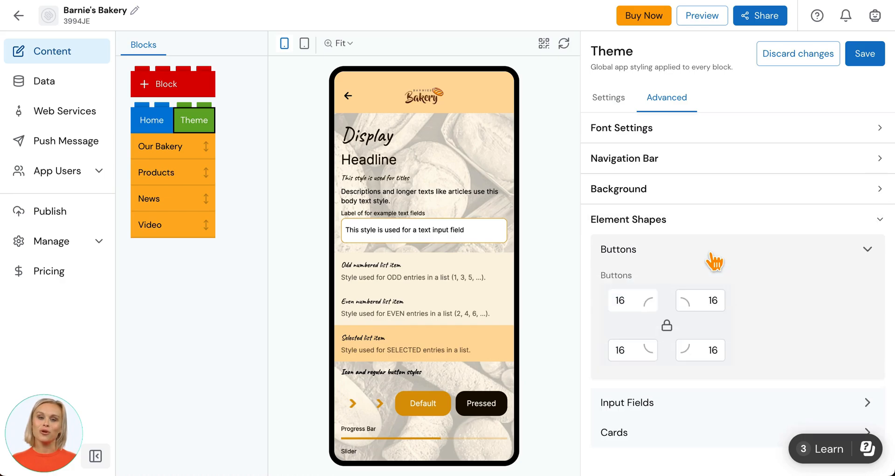
scroll(498, 343, "down", 2)
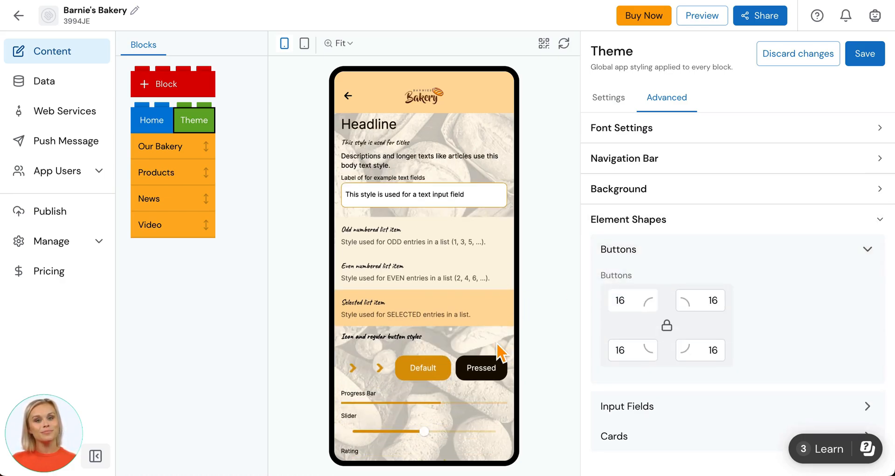
scroll(497, 344, "down", 2)
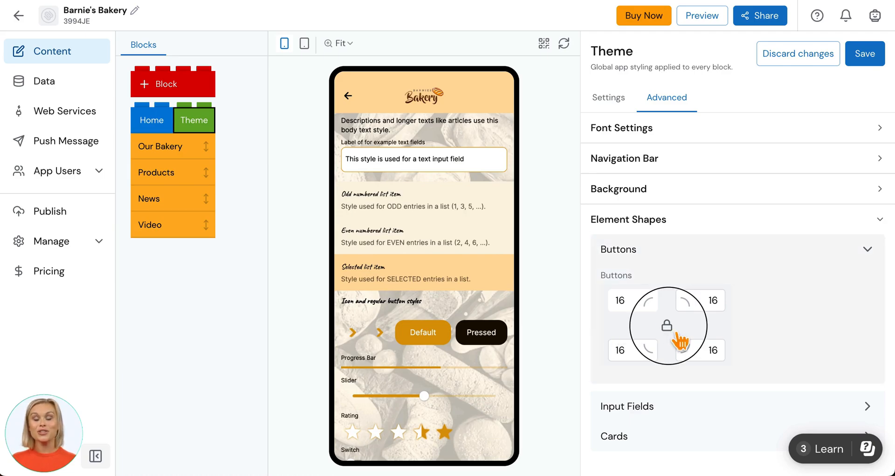
left_click(702, 302)
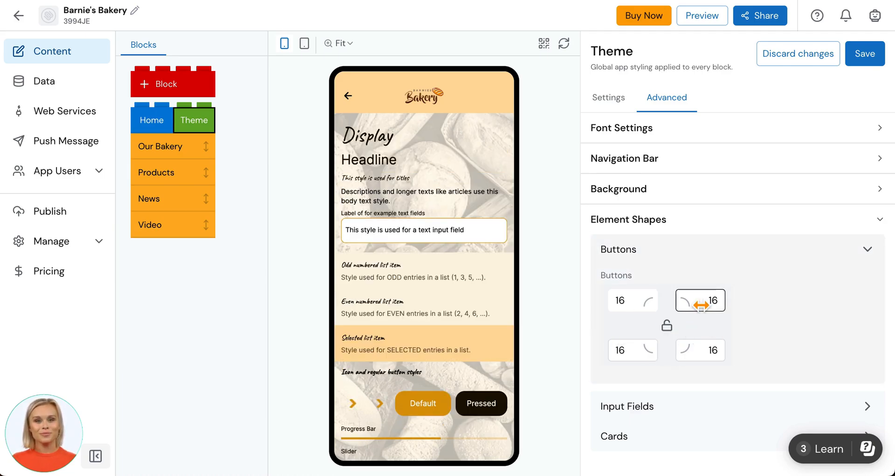
double_click(713, 300)
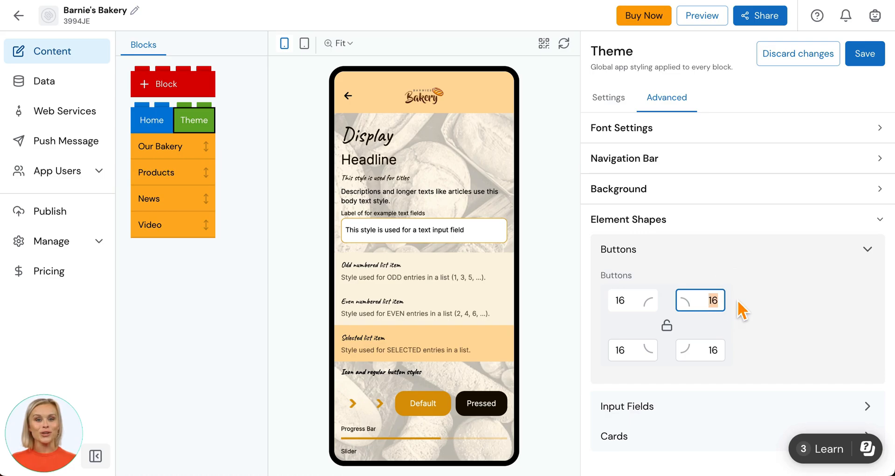
double_click(713, 350)
type("0")
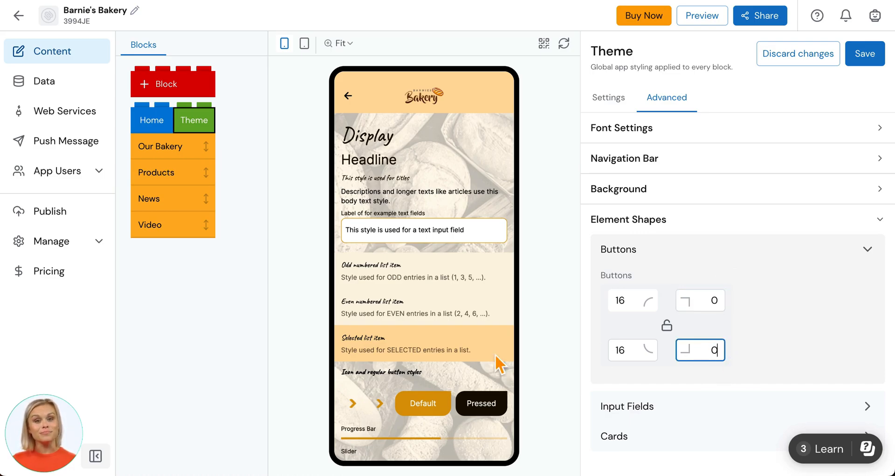
Set the buttons' bottom-right corner radius to 16 and the bottom-left corner radius to 0.
left_click(714, 350)
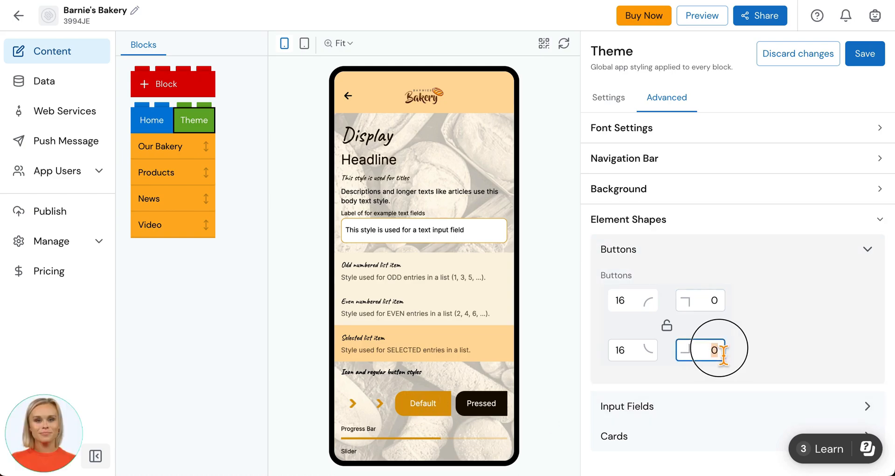
key("BackSpace")
type("16")
left_click(612, 355)
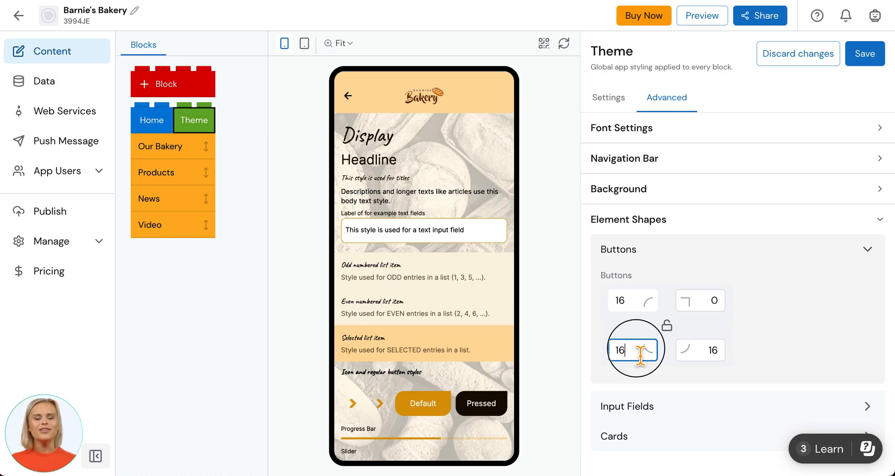
double_click(613, 355)
type("0")
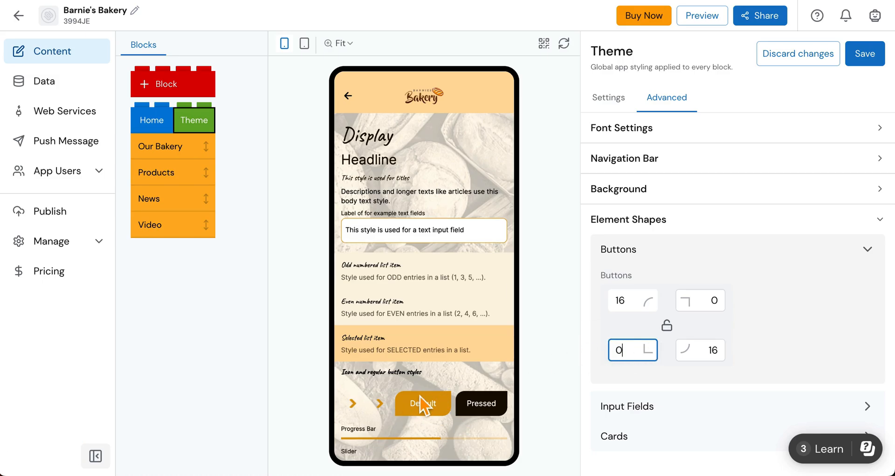
Examine the corner radius settings for input fields.
left_click(869, 251)
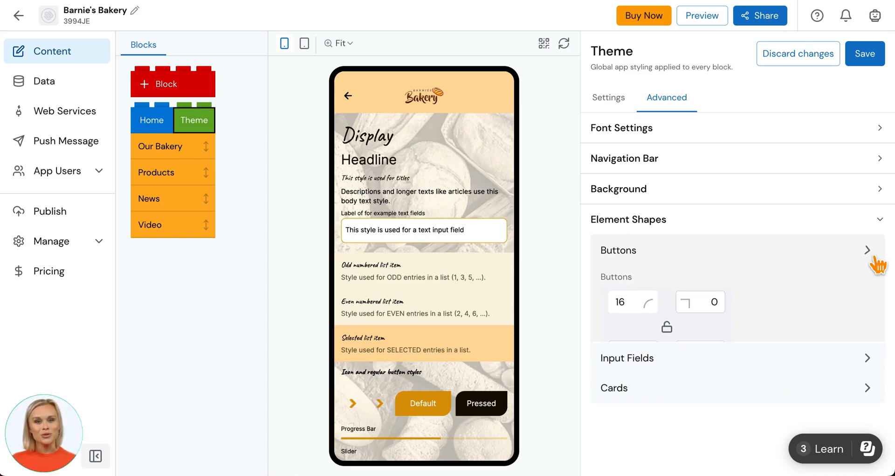
left_click(874, 286)
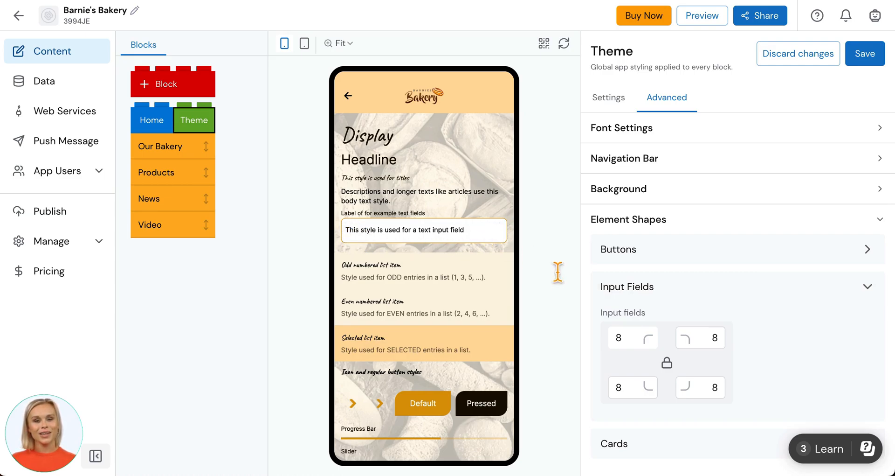
left_click(872, 287)
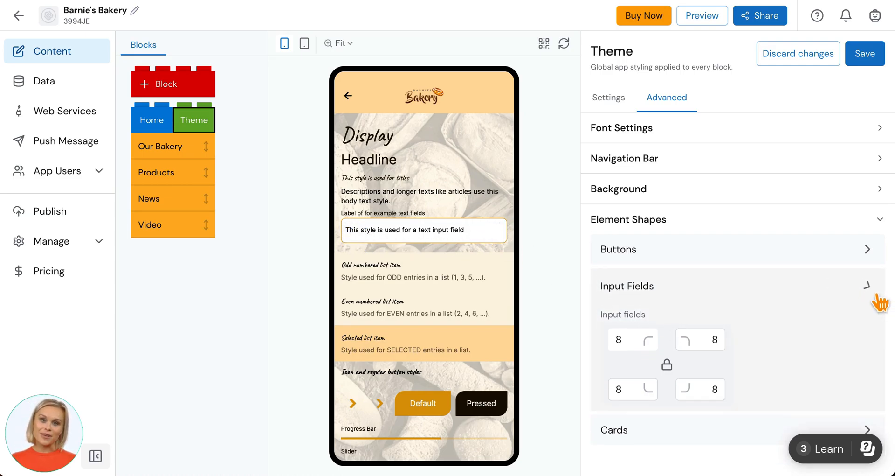
Set the base font size to 21 and give the Display text style the Body font with weight 600.
left_click(886, 135)
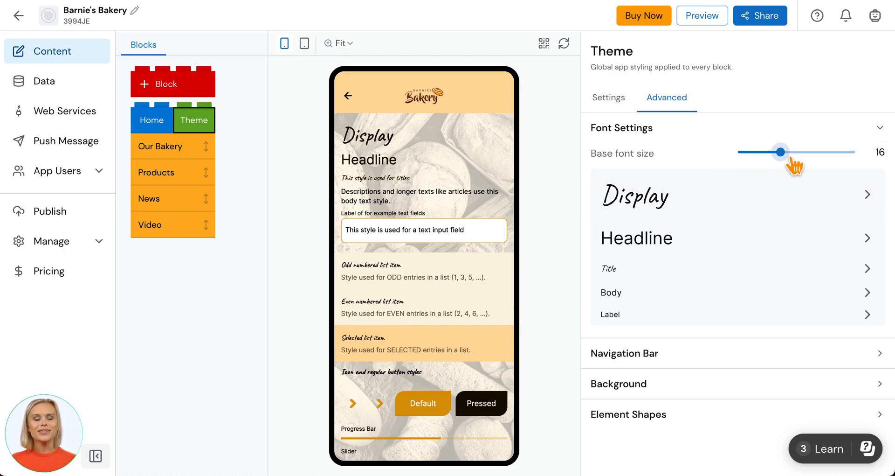
left_click_drag(791, 157, 816, 167)
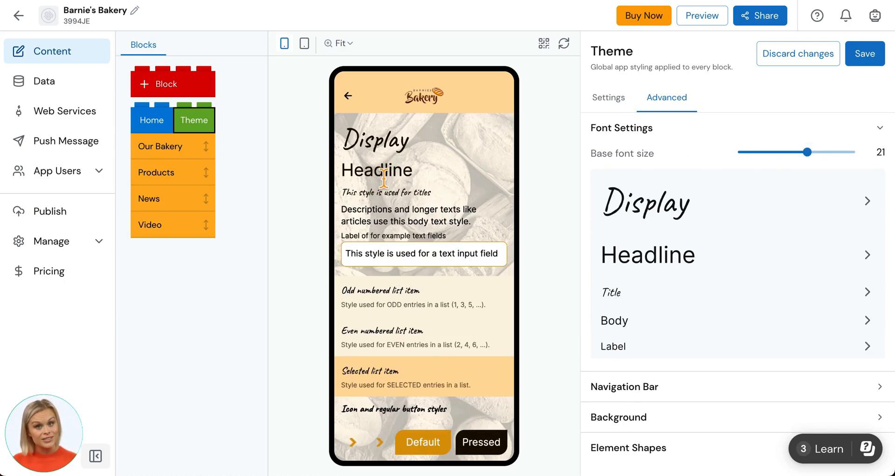
left_click(867, 202)
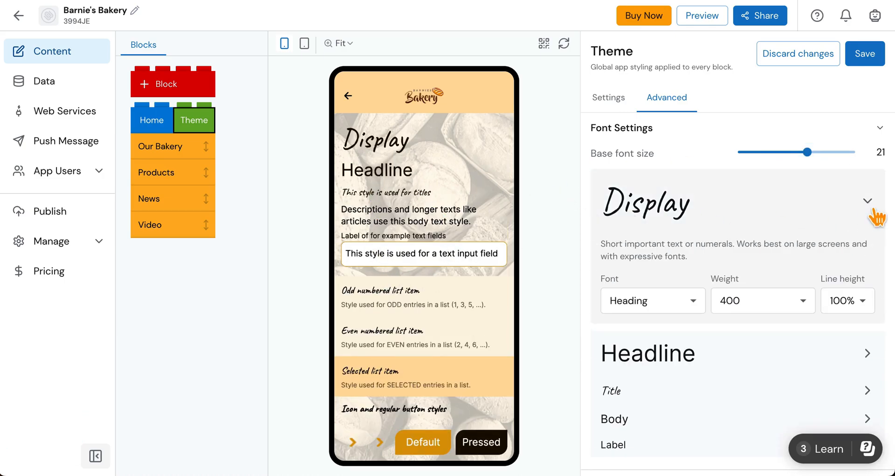
left_click(698, 304)
left_click(644, 354)
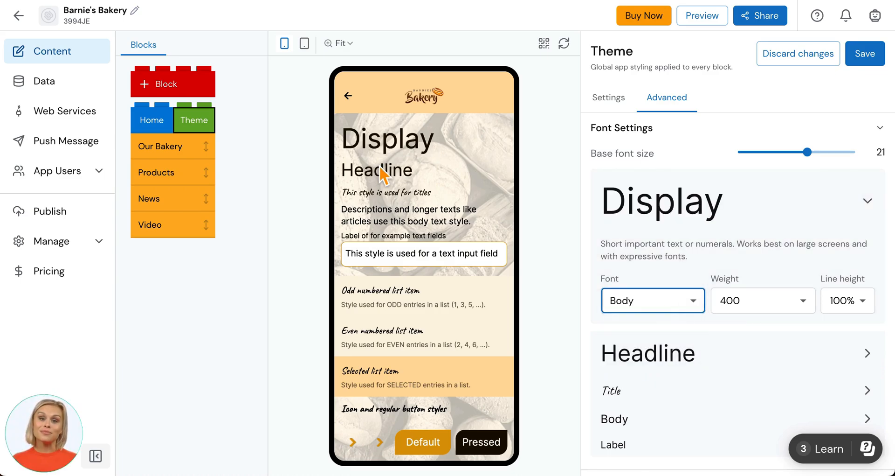
left_click(769, 306)
left_click(753, 380)
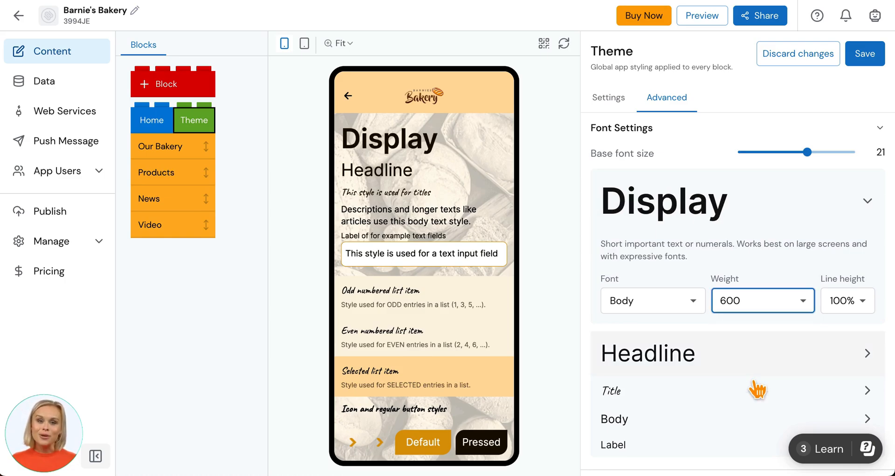
Set the Body text style to weight 500 with a line height of 110%.
scroll(789, 304, "down", 3)
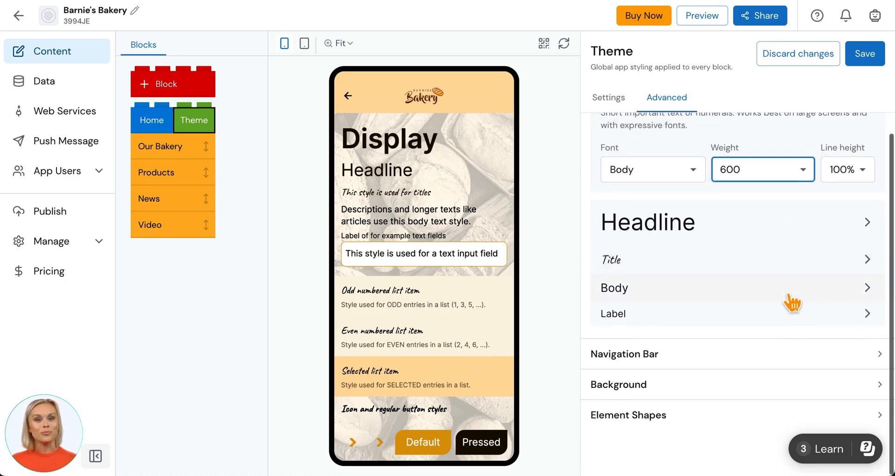
left_click(869, 292)
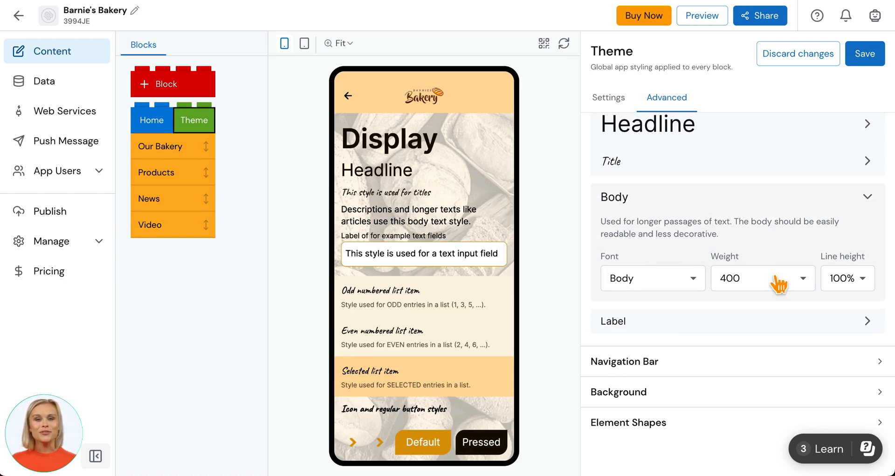
left_click(749, 283)
left_click(751, 329)
left_click(843, 279)
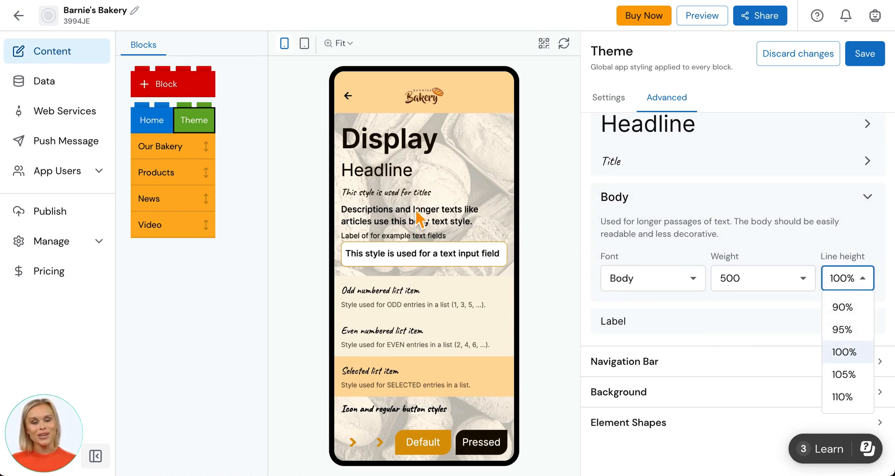
left_click(854, 407)
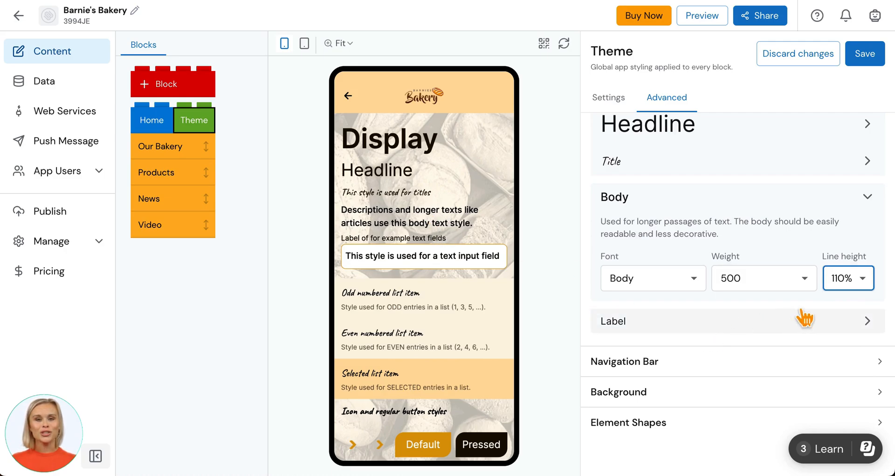
Go back to the theme's general settings for base shape, fonts and colors.
left_click(610, 99)
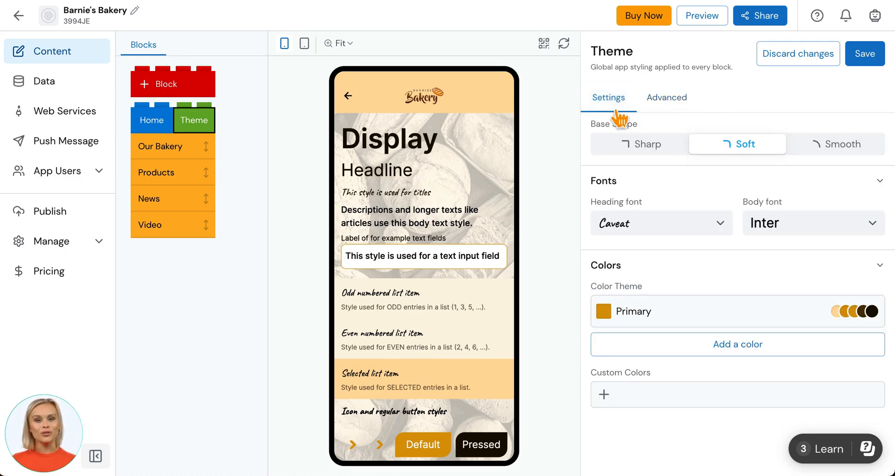